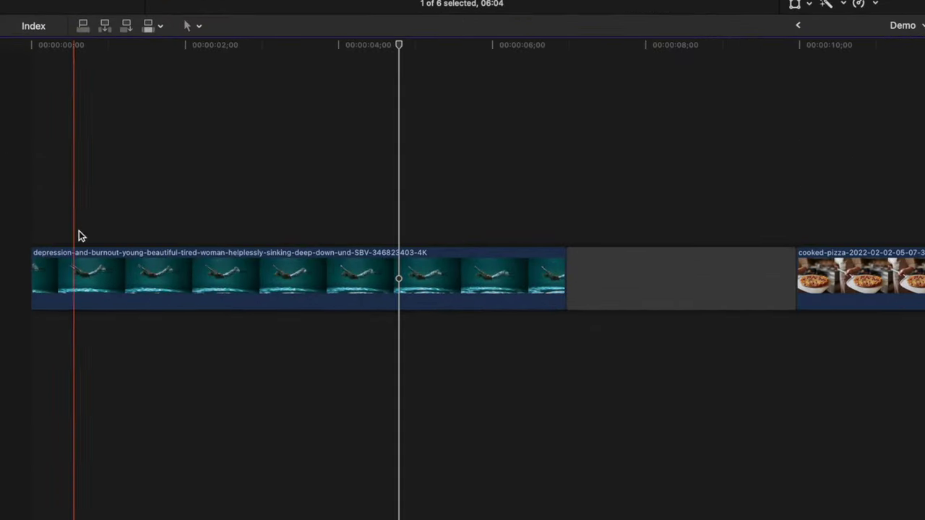
# Step: Duplicate the underwater clip onto the lane above the original
pyautogui.click(53, 400)
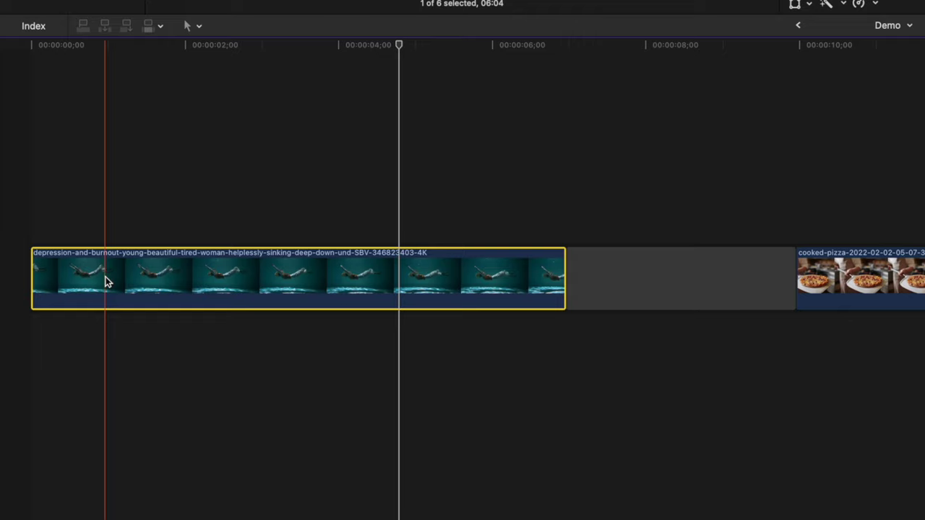
pyautogui.press('alt')
pyautogui.moveTo(104, 282); pyautogui.dragTo(96, 200)
# Step: Freeze the upper copy, extend it to the original's end and delete the leftover clip
pyautogui.click(25, 154)
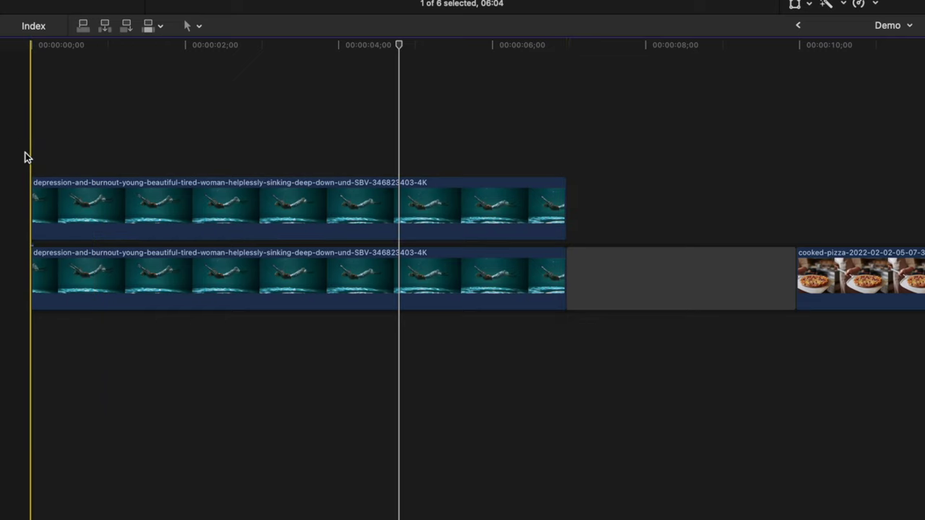
pyautogui.click(41, 201)
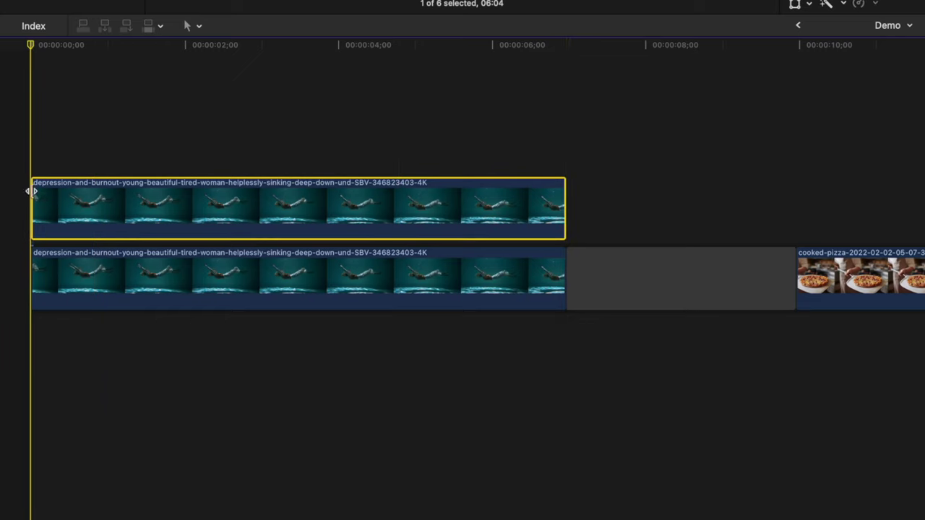
pyautogui.hotkey('alt', 'f')
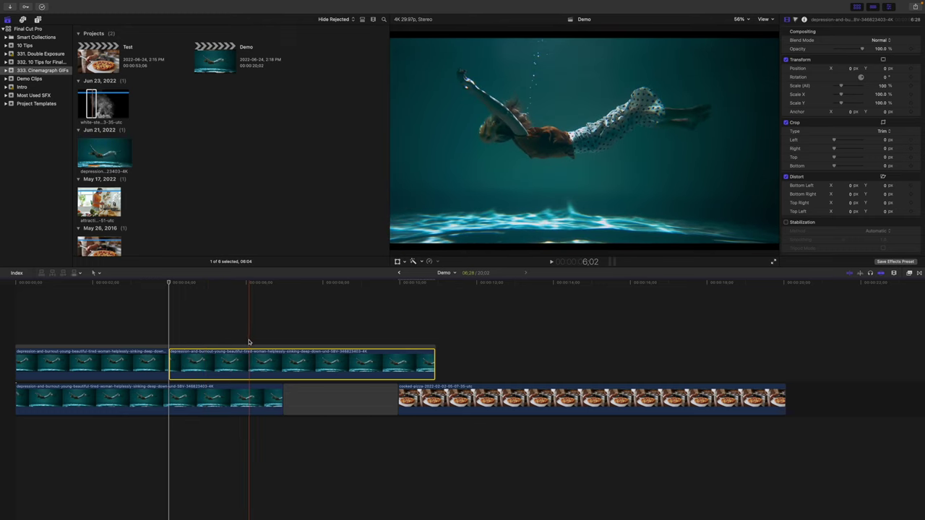
pyautogui.moveTo(170, 363); pyautogui.dragTo(279, 368)
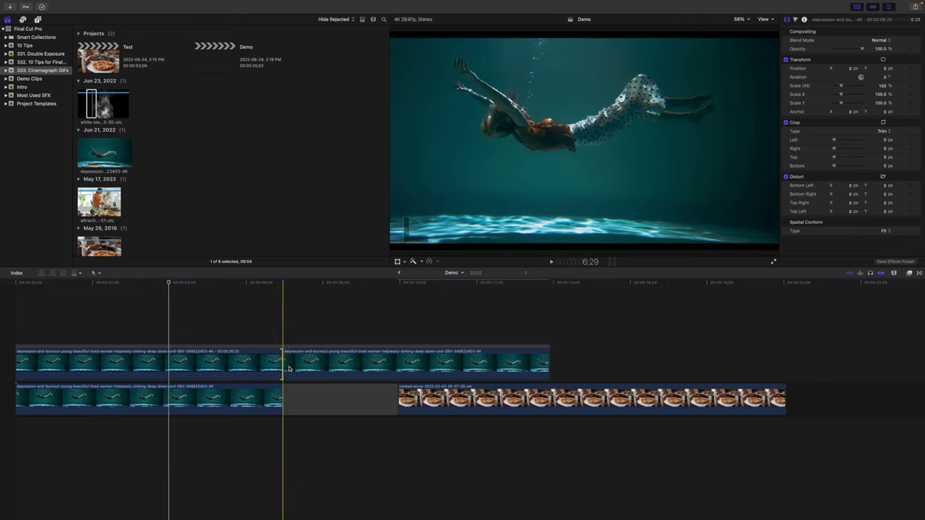
pyautogui.click(298, 367)
pyautogui.press('Delete')
pyautogui.click(169, 368)
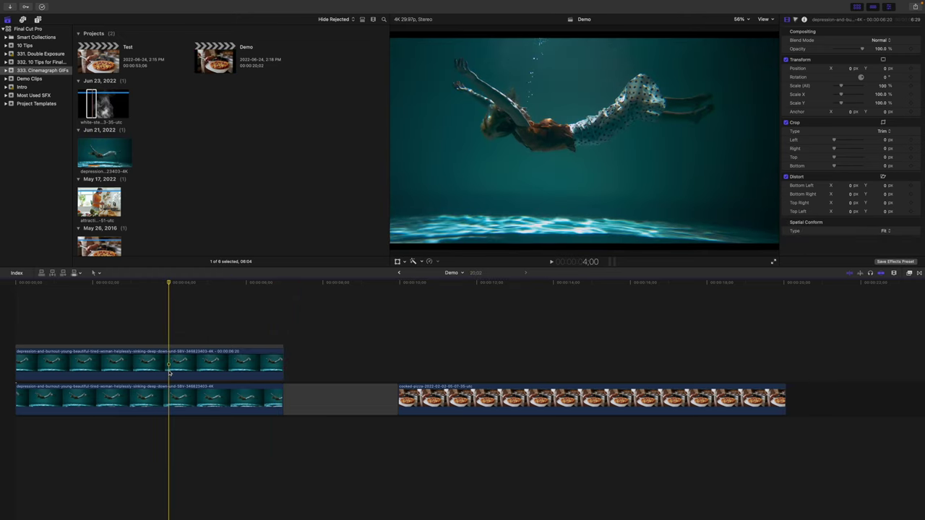
pyautogui.press('super+5')
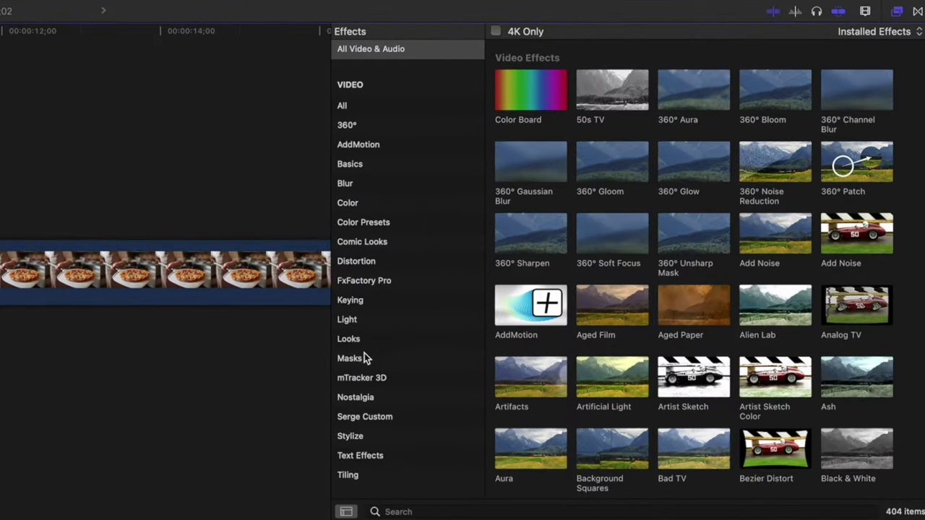
# Step: Apply Draw Mask from the Masks effects to the frozen upper clip with Shape Type B-Spline
pyautogui.click(364, 360)
pyautogui.click(522, 78)
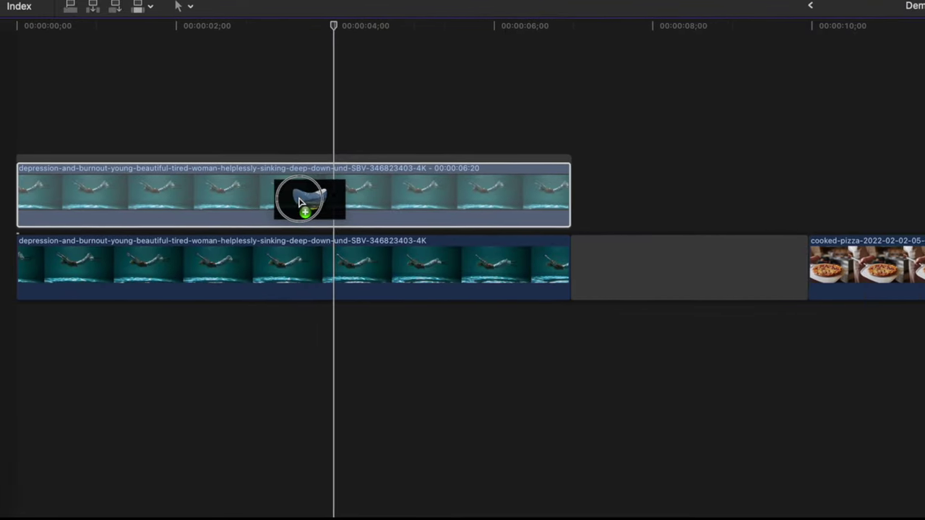
pyautogui.moveTo(304, 197); pyautogui.dragTo(310, 197)
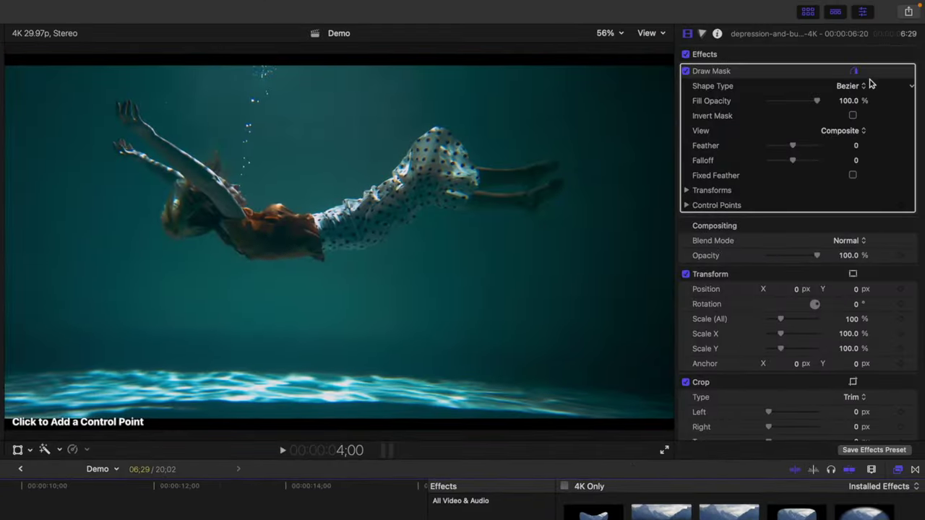
pyautogui.click(860, 87)
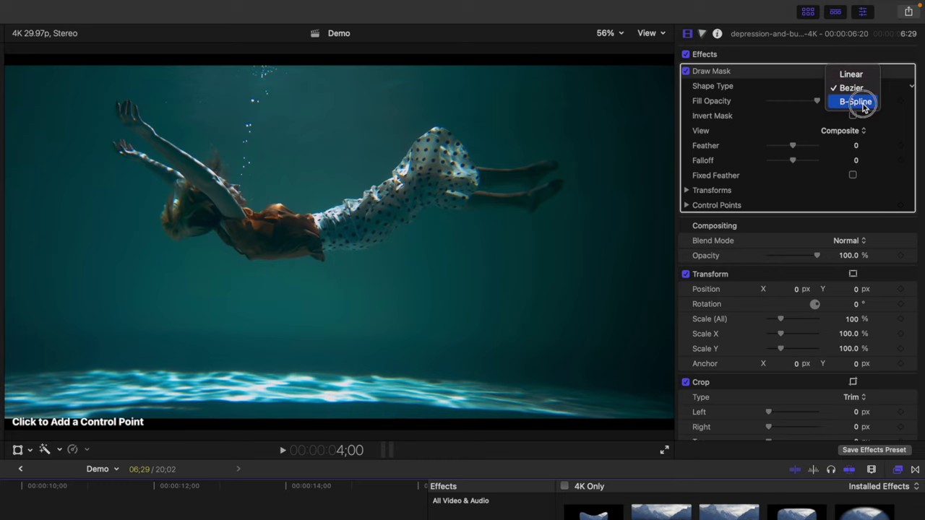
pyautogui.click(856, 101)
pyautogui.click(606, 34)
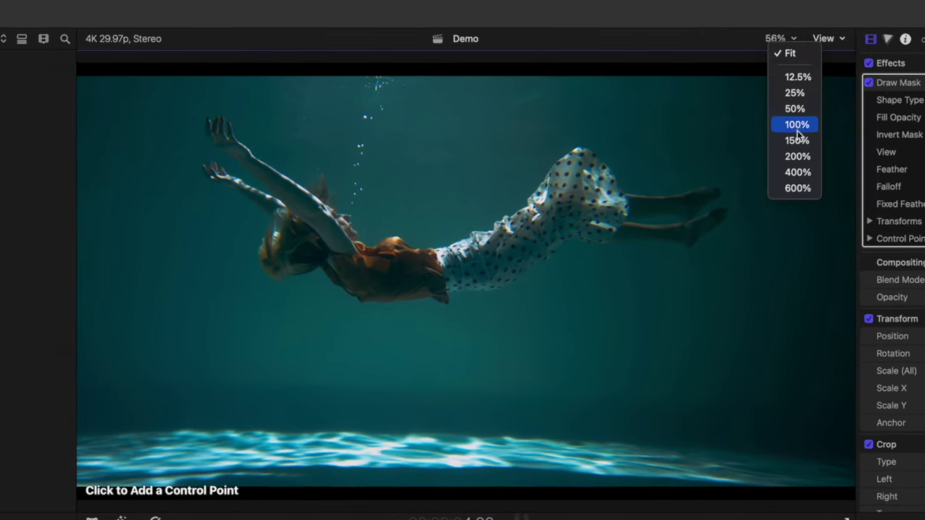
# Step: At 200% viewer zoom, place mask points from the swimmer's toes along her leg to the skirt
pyautogui.click(797, 156)
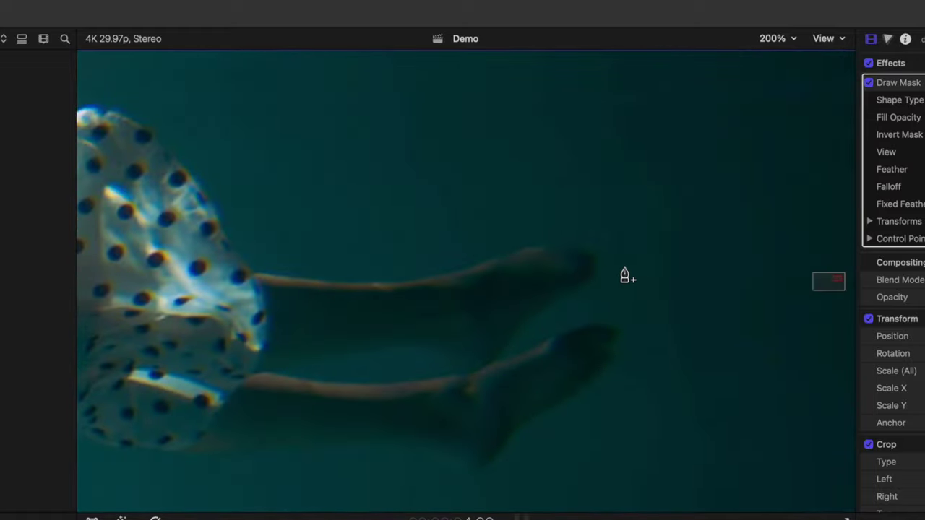
pyautogui.click(592, 252)
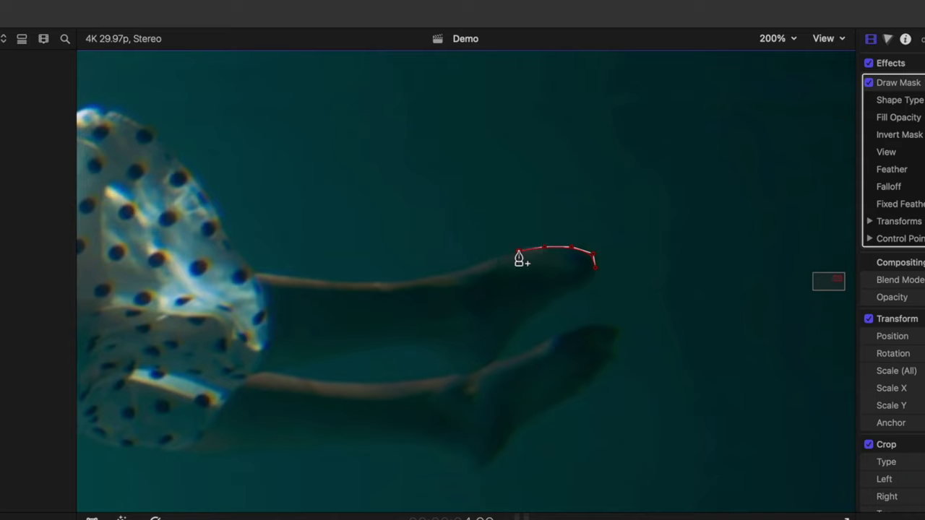
pyautogui.click(491, 261)
pyautogui.click(460, 271)
pyautogui.click(426, 279)
pyautogui.click(391, 284)
pyautogui.click(349, 284)
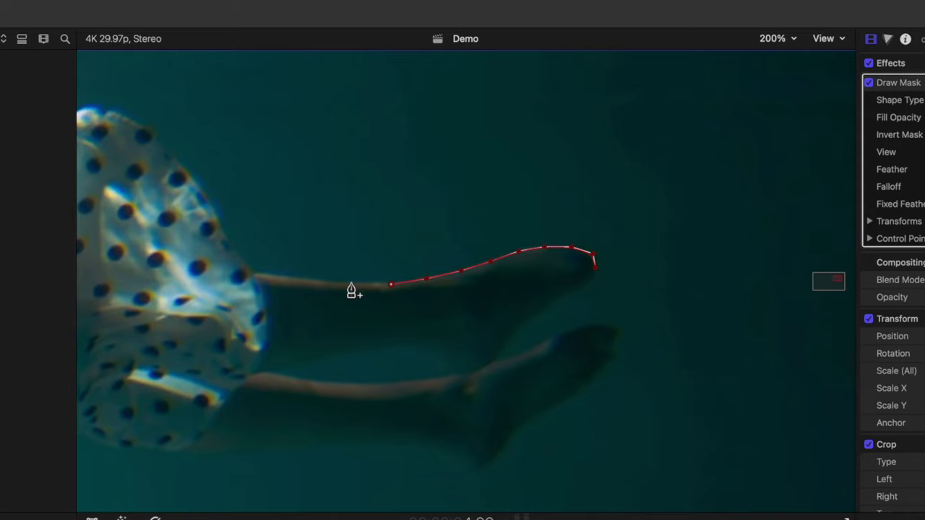
pyautogui.click(310, 282)
pyautogui.click(278, 278)
pyautogui.click(249, 271)
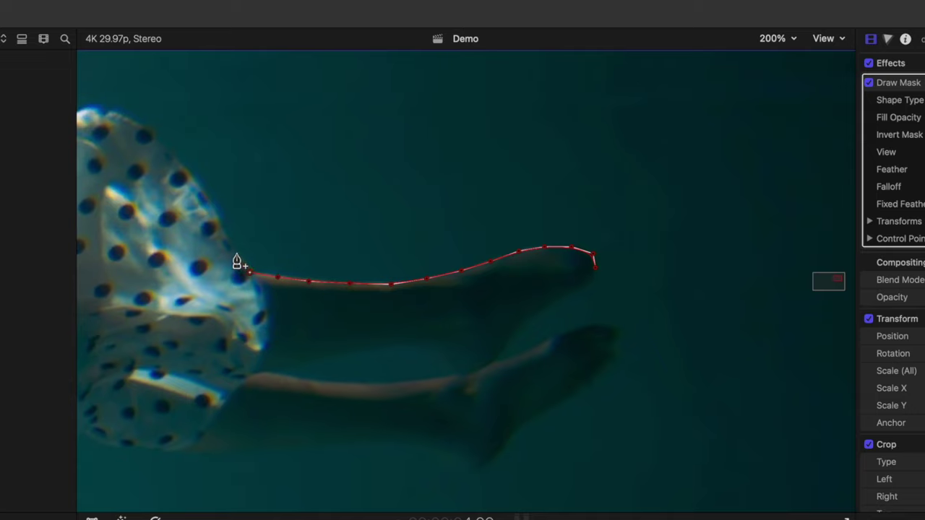
pyautogui.click(229, 244)
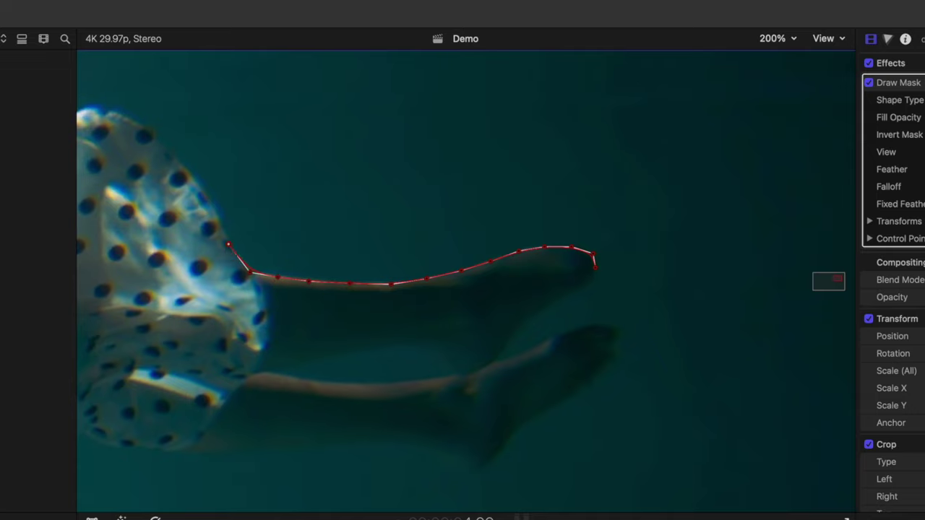
# Step: Make the skirt-edge mask point Linear and continue the outline along her arms
pyautogui.rightClick(249, 278)
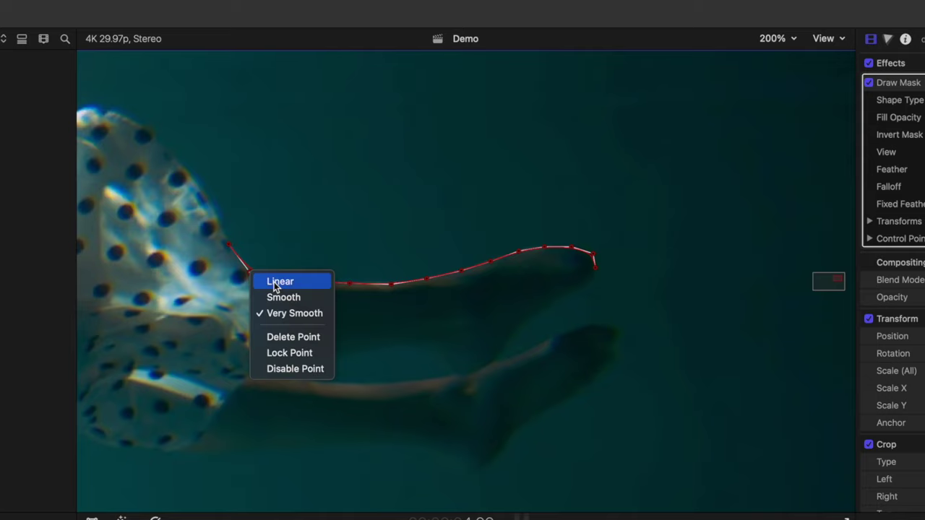
pyautogui.click(276, 282)
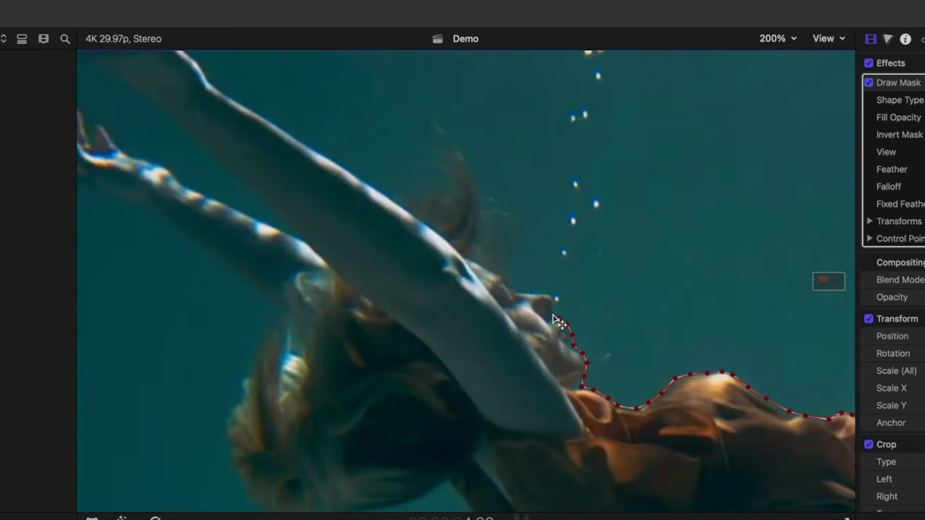
pyautogui.click(520, 239)
pyautogui.click(511, 211)
pyautogui.click(479, 187)
pyautogui.click(460, 157)
pyautogui.click(440, 130)
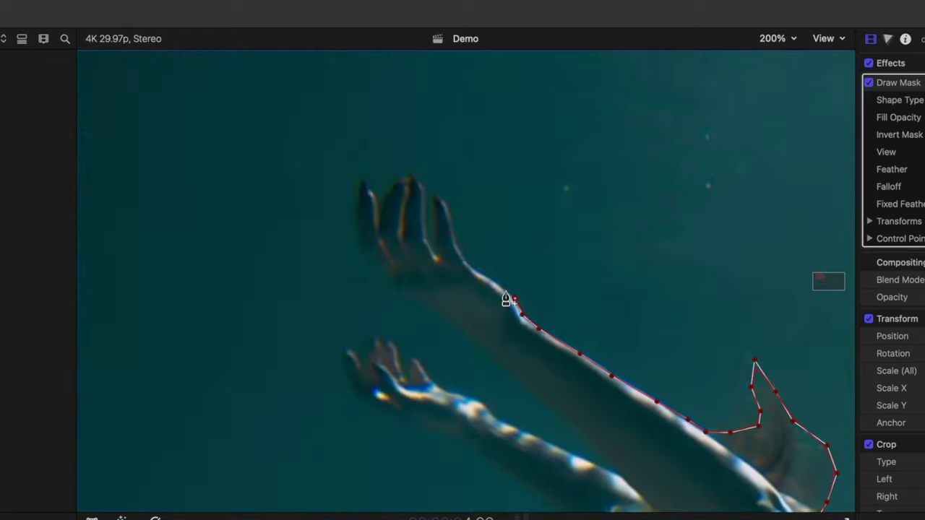
# Step: Trace the mask along the hand's edge, then set the viewer zoom to 50%
pyautogui.click(351, 198)
pyautogui.click(354, 220)
pyautogui.click(360, 262)
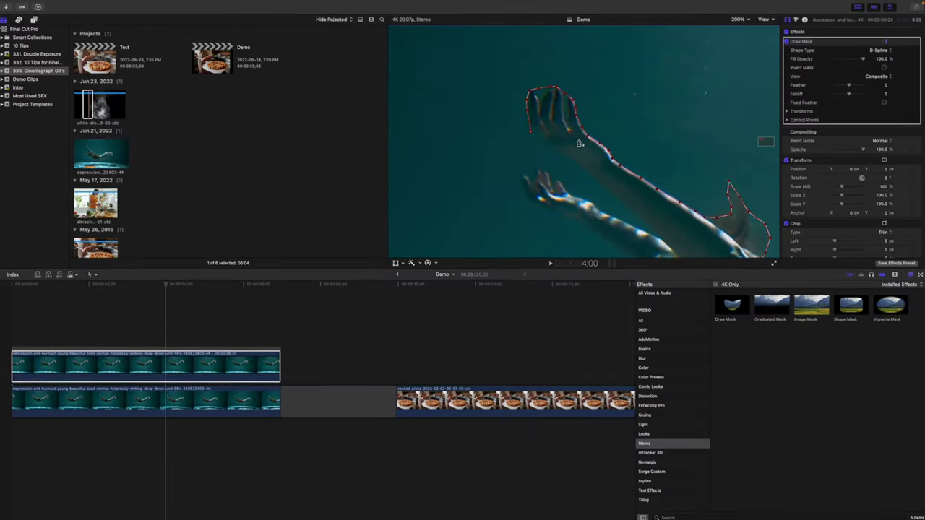
pyautogui.click(746, 22)
pyautogui.click(747, 27)
pyautogui.click(740, 19)
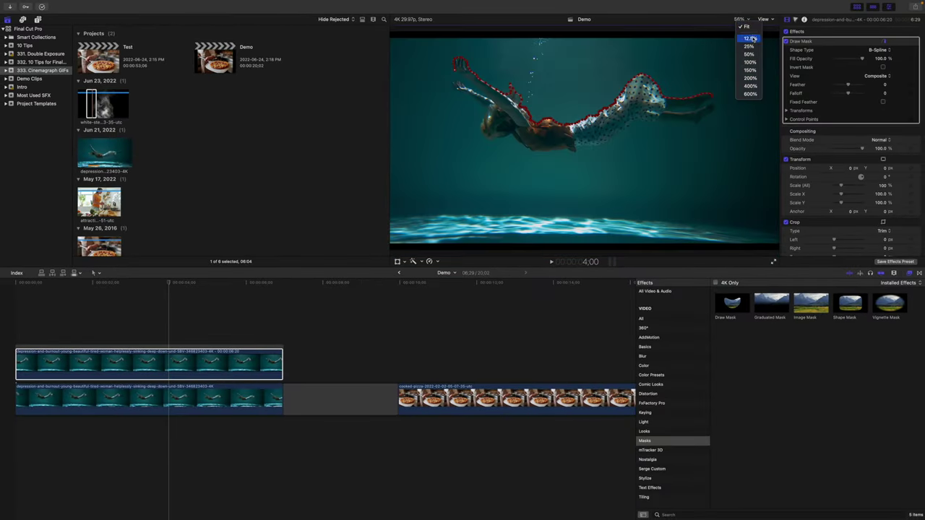
pyautogui.click(751, 55)
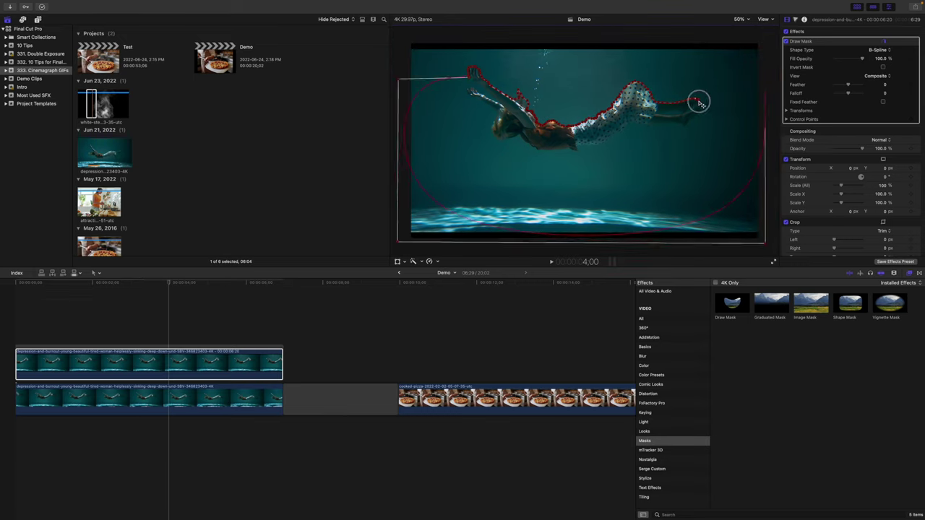
# Step: Close the mask with points beyond the frame corners, enclosing the lower frame
pyautogui.click(765, 92)
pyautogui.click(764, 242)
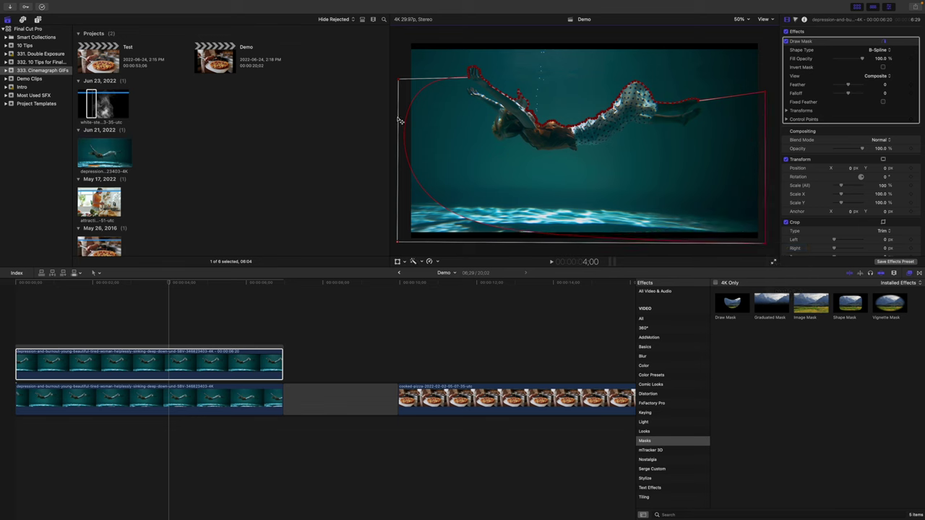
pyautogui.click(395, 242)
pyautogui.click(394, 77)
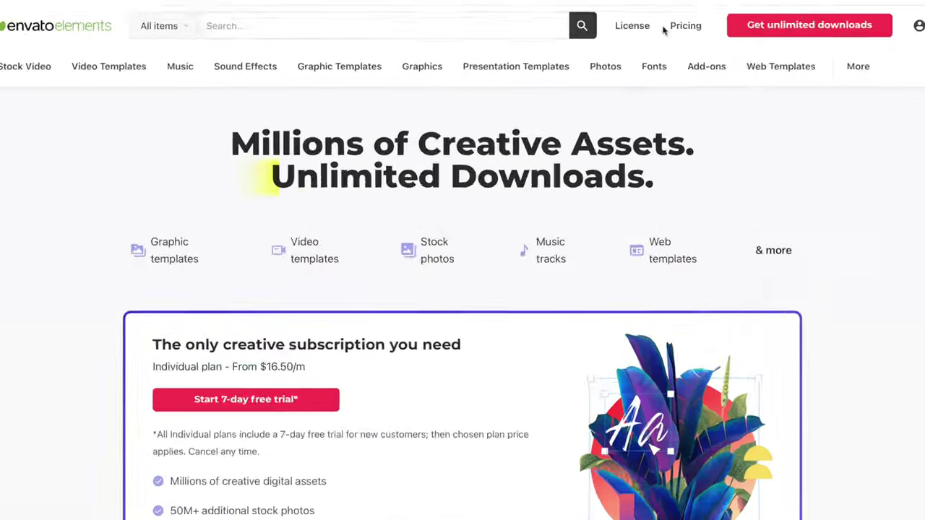
# Step: Look over the Envato Elements License page
pyautogui.click(632, 25)
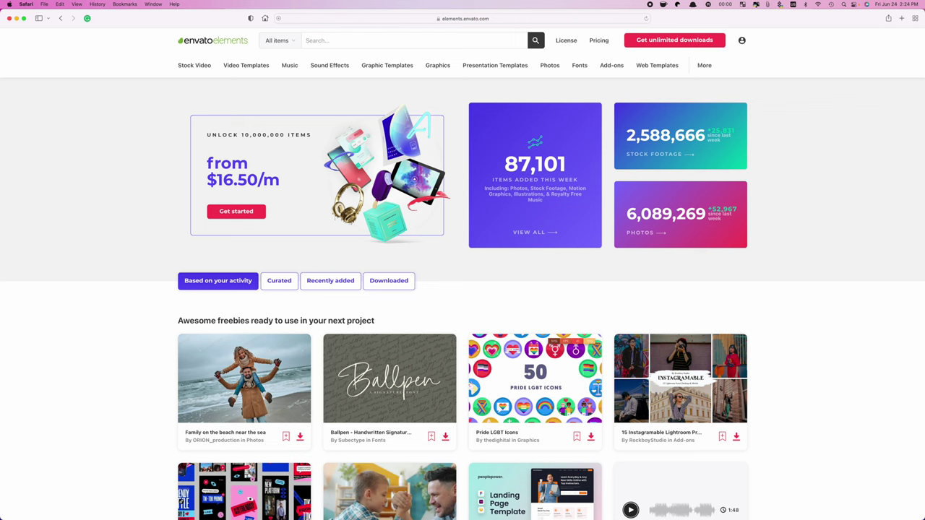
# Step: Search Stock Video for 'steam', limited to Motion Graphics
pyautogui.click(203, 72)
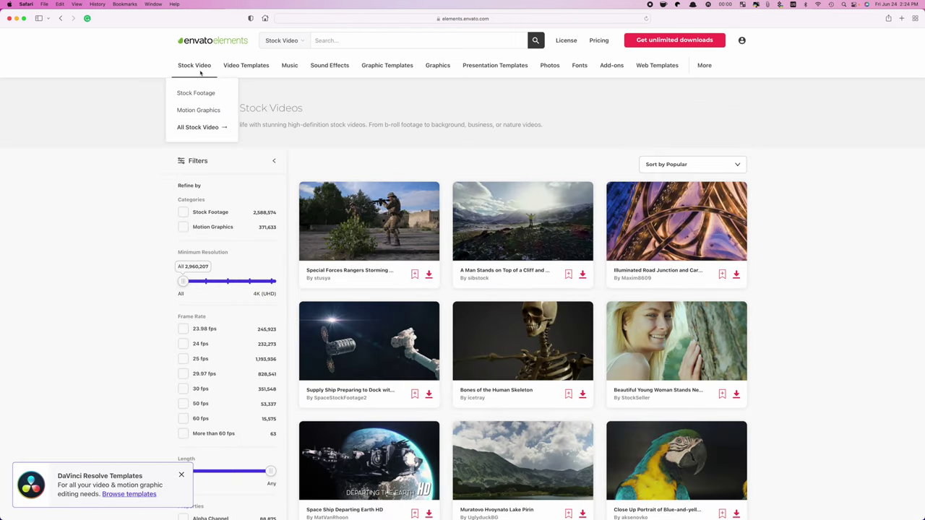
pyautogui.click(184, 228)
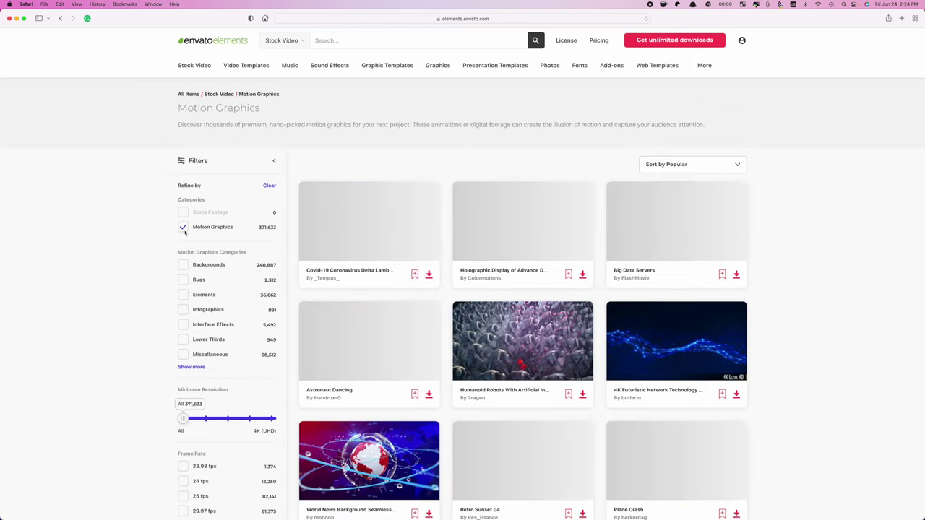
pyautogui.click(334, 40)
pyautogui.write('steam')
pyautogui.press('Return')
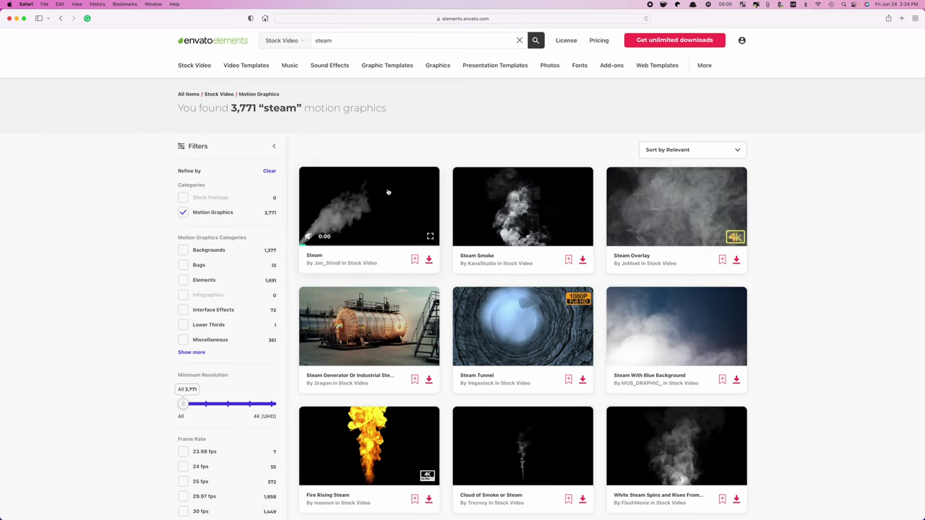
# Step: Add the Steam Smoke clip to the cinemagraph project and download it
pyautogui.moveTo(525, 198)
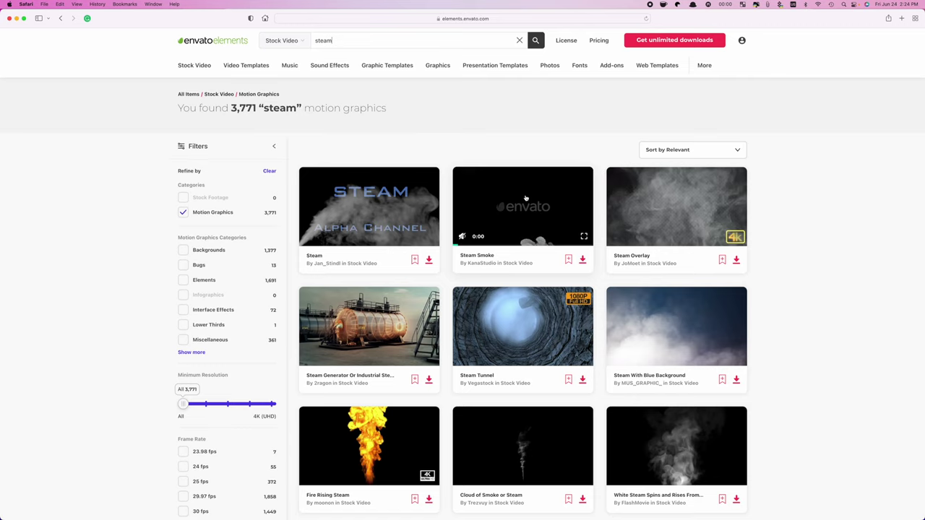
pyautogui.click(582, 261)
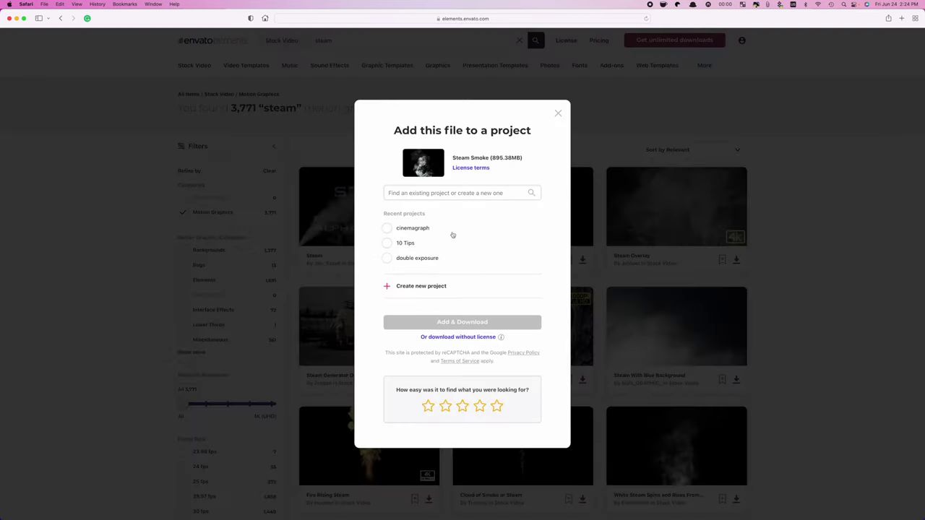
pyautogui.click(392, 229)
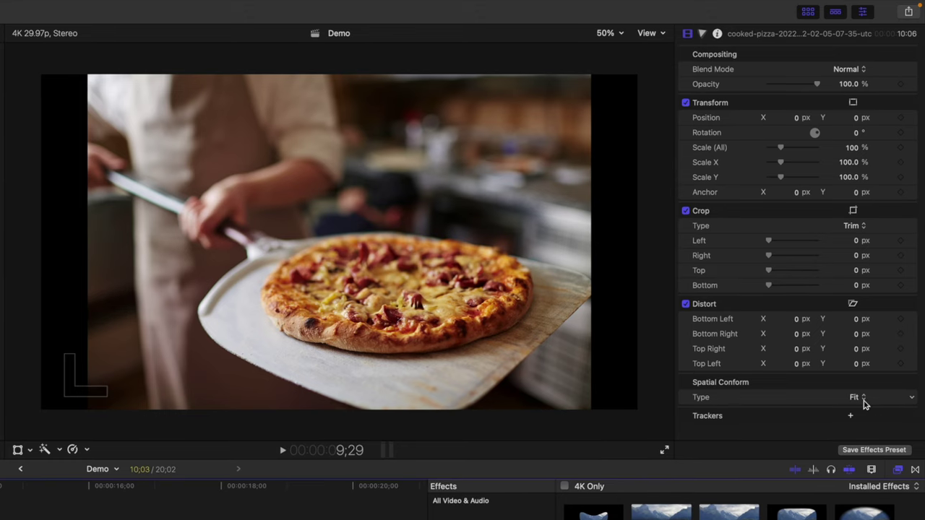
# Step: Set the pizza still's Spatial Conform Type to Fill
pyautogui.click(864, 400)
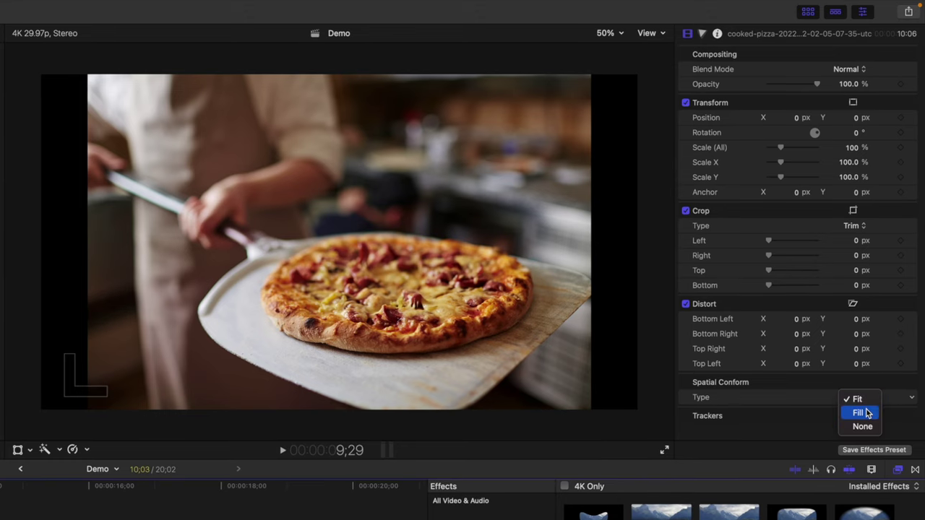
pyautogui.click(863, 412)
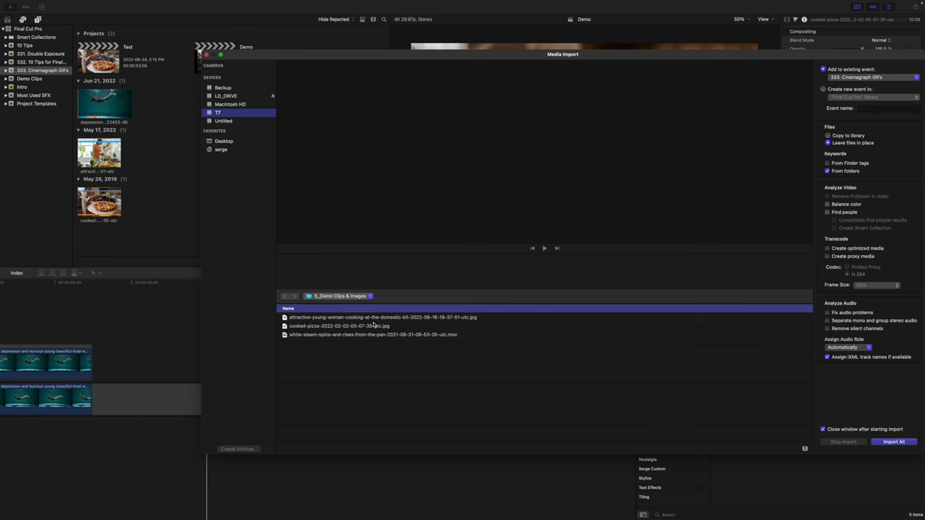
# Step: Import the white steam .mov, place it above the pizza clip and trim it to end with it
pyautogui.click(379, 335)
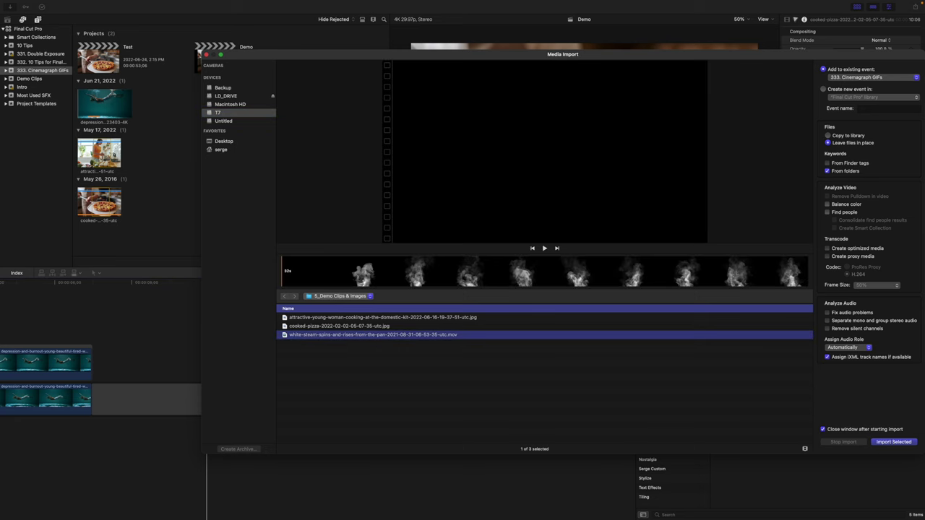
pyautogui.click(894, 442)
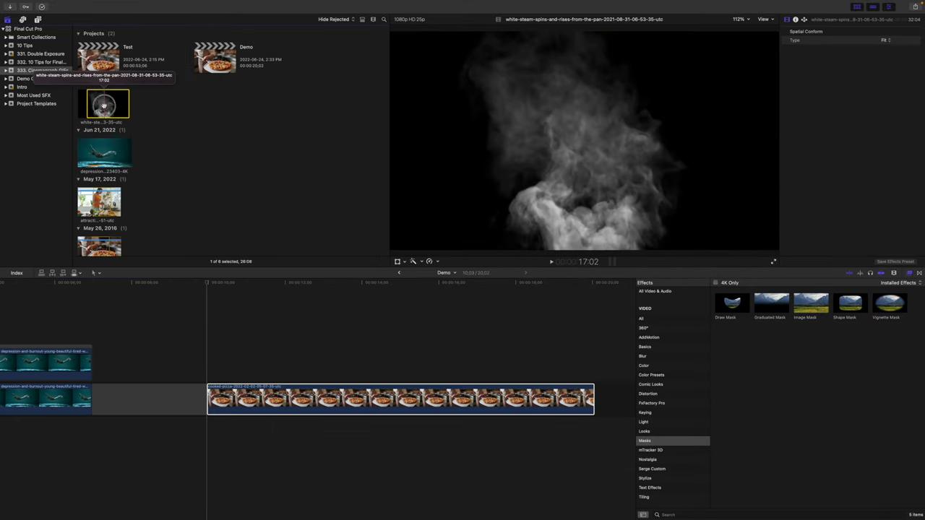
pyautogui.moveTo(107, 103); pyautogui.dragTo(209, 359)
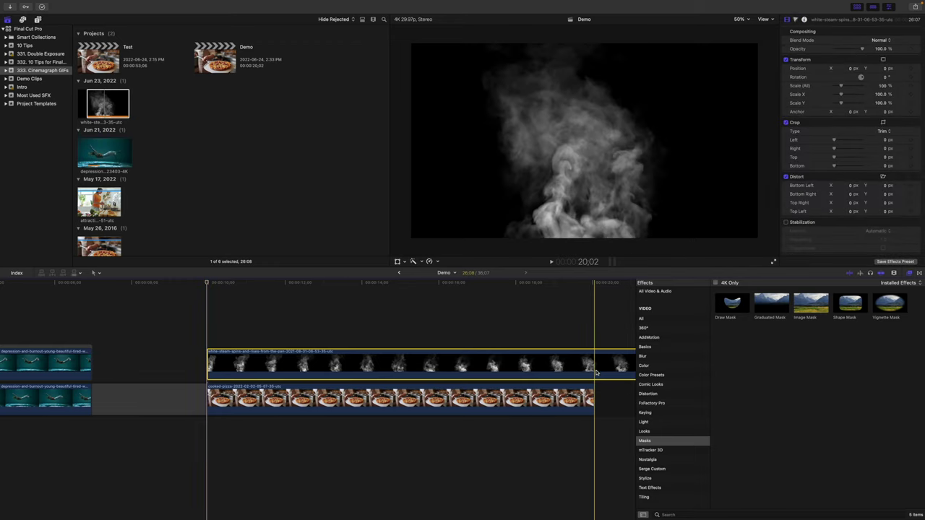
pyautogui.hotkey('alt', ']')
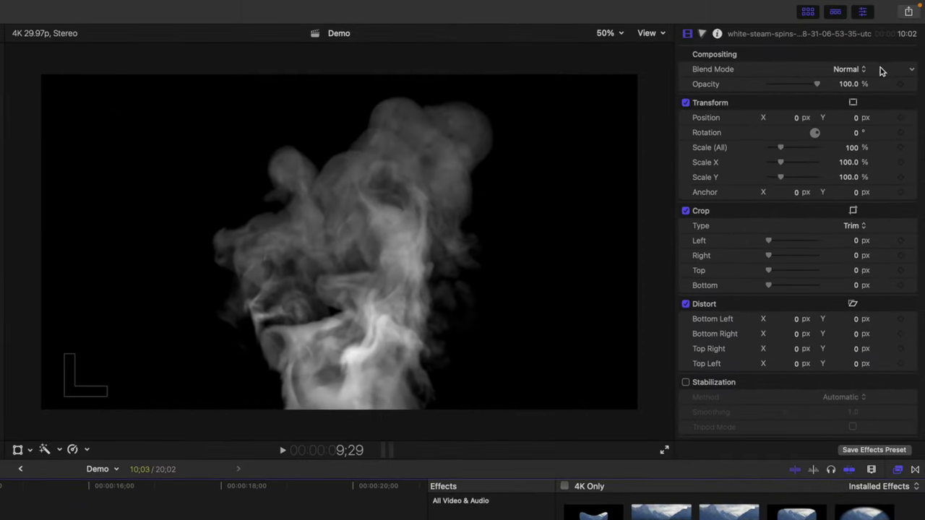
# Step: Give the steam Screen blending, scale 125.2%, raise it toward the top and fade to 29.21% opacity
pyautogui.click(865, 70)
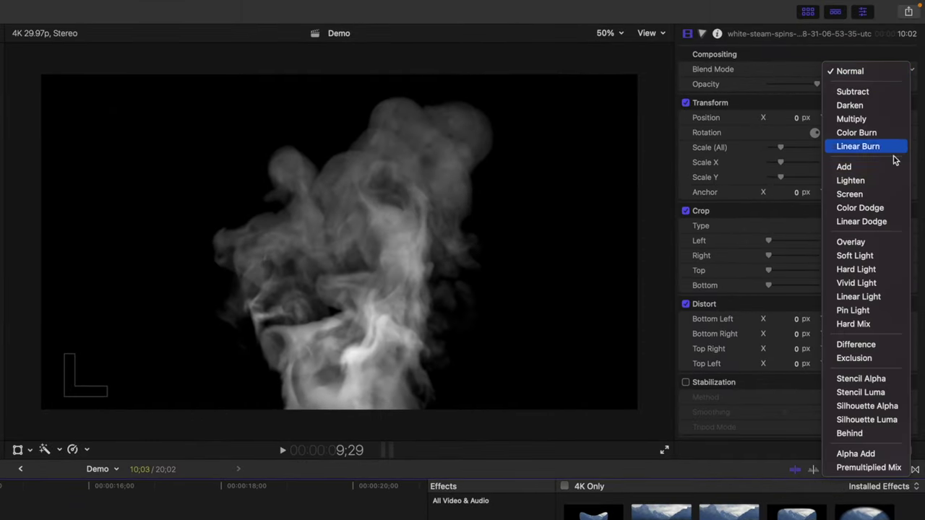
pyautogui.click(901, 198)
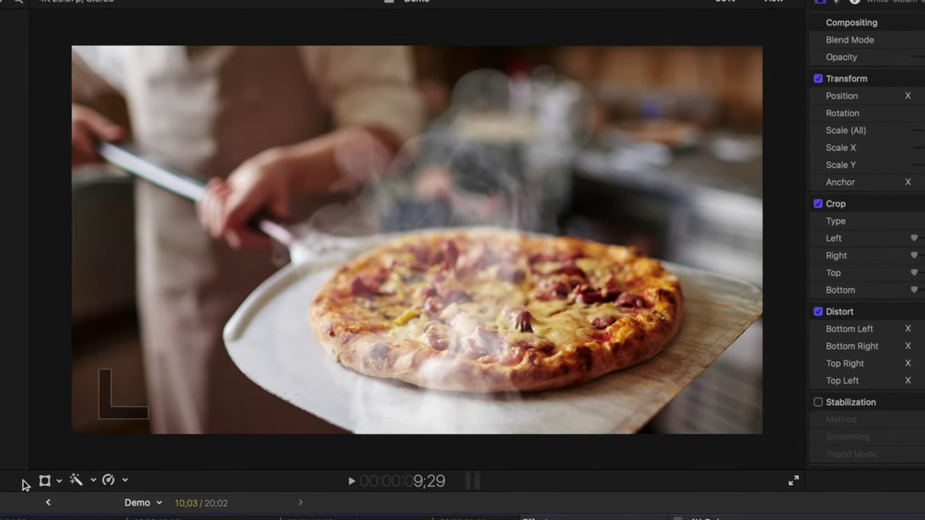
pyautogui.click(19, 451)
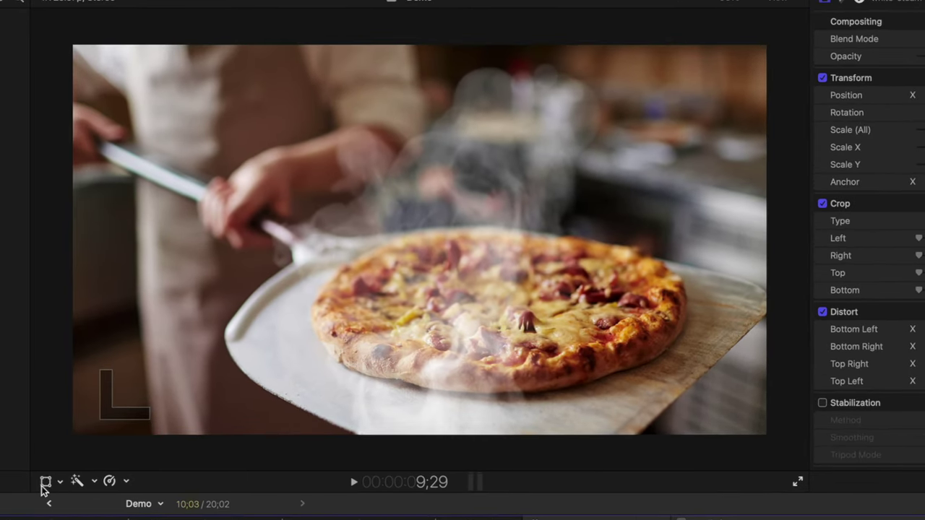
pyautogui.moveTo(420, 240); pyautogui.dragTo(488, 108)
pyautogui.click(783, 22)
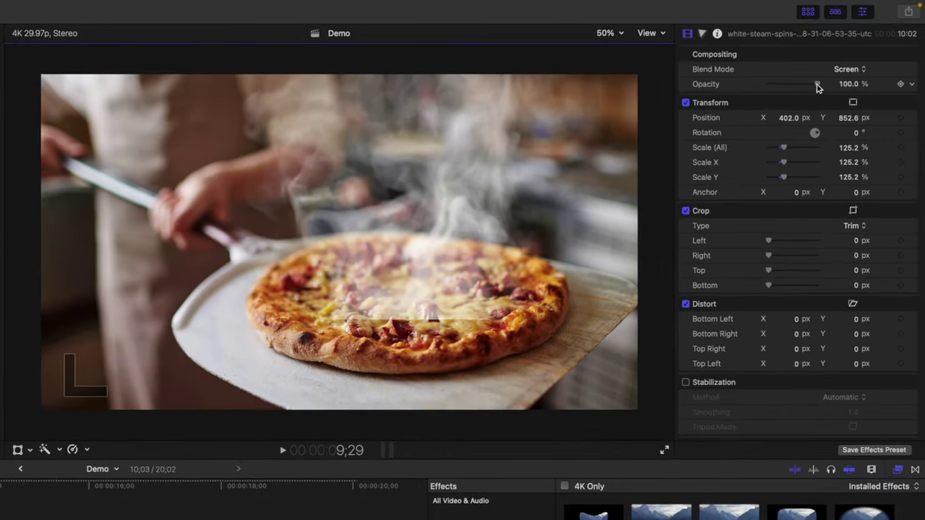
pyautogui.moveTo(817, 87); pyautogui.dragTo(791, 91)
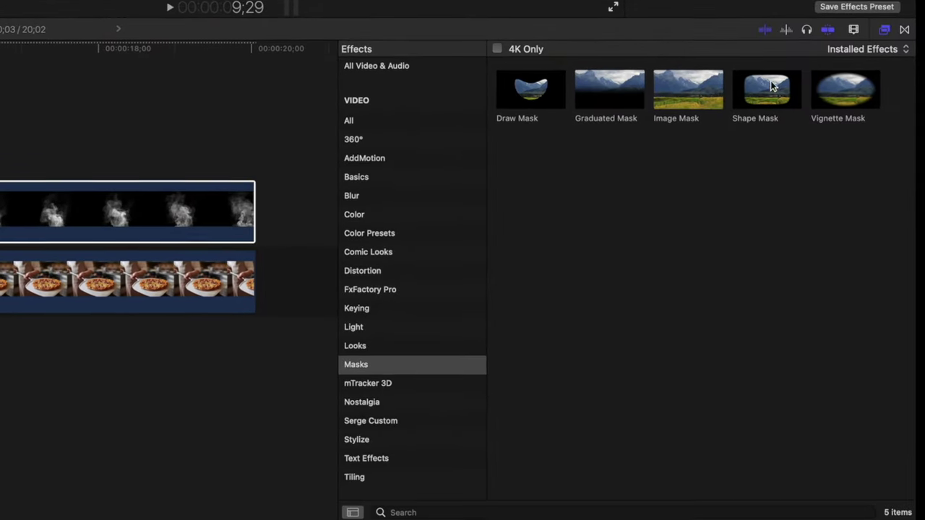
pyautogui.click(790, 516)
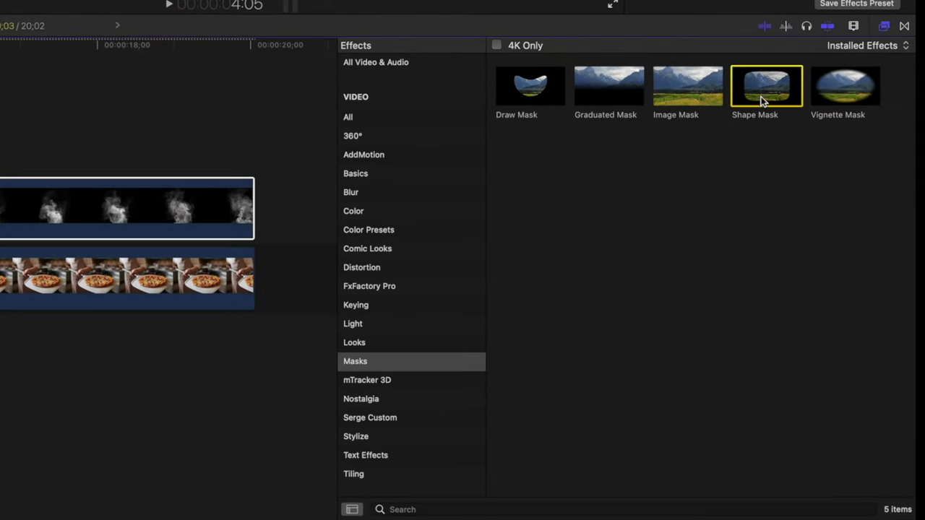
# Step: Apply a Shape Mask to the steam clip and widen its feather to about 156
pyautogui.moveTo(759, 97); pyautogui.dragTo(470, 370)
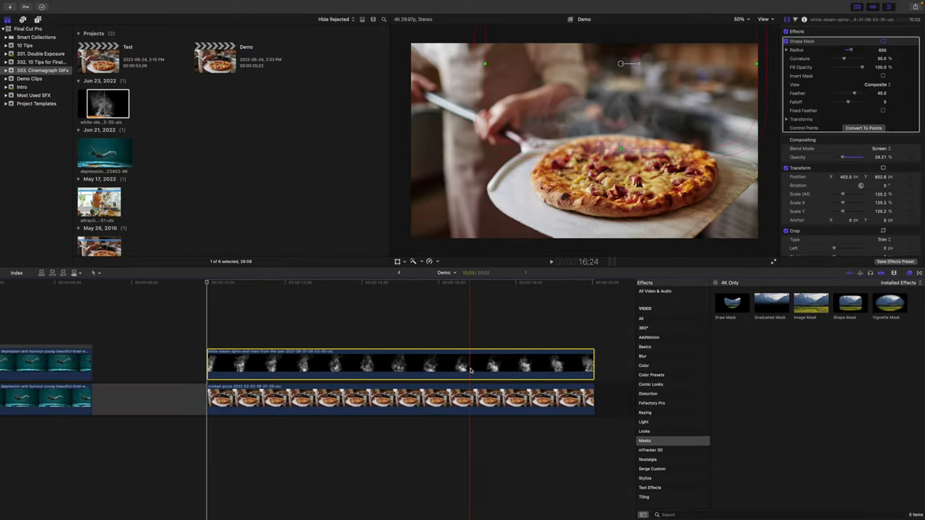
pyautogui.moveTo(618, 163); pyautogui.dragTo(618, 189)
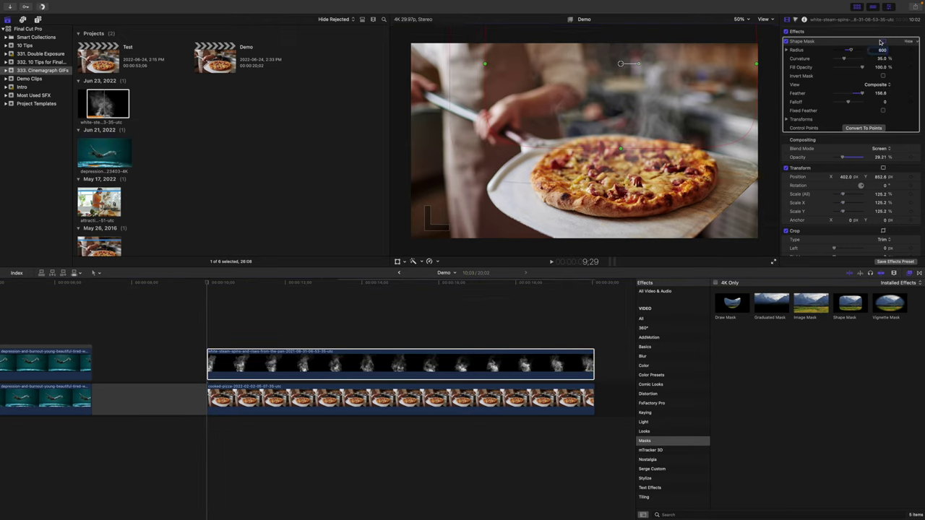
pyautogui.click(209, 313)
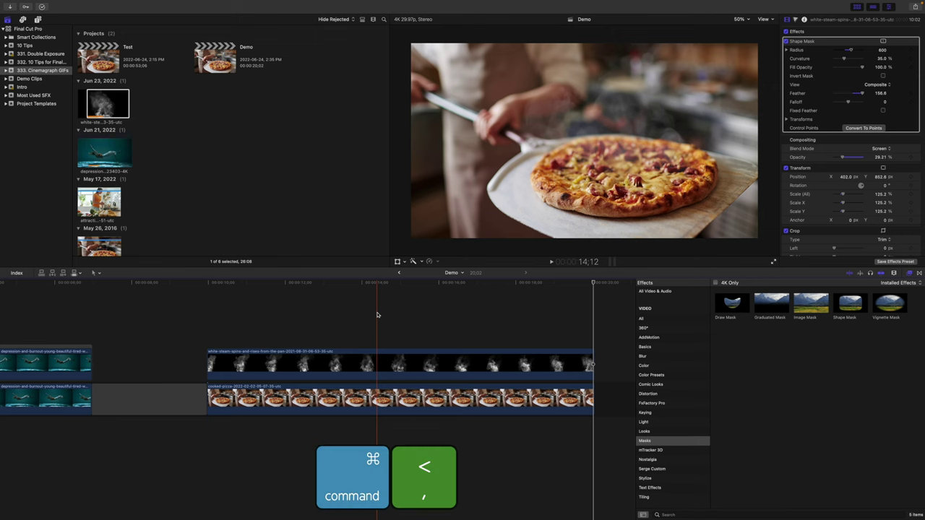
pyautogui.press('super+comma')
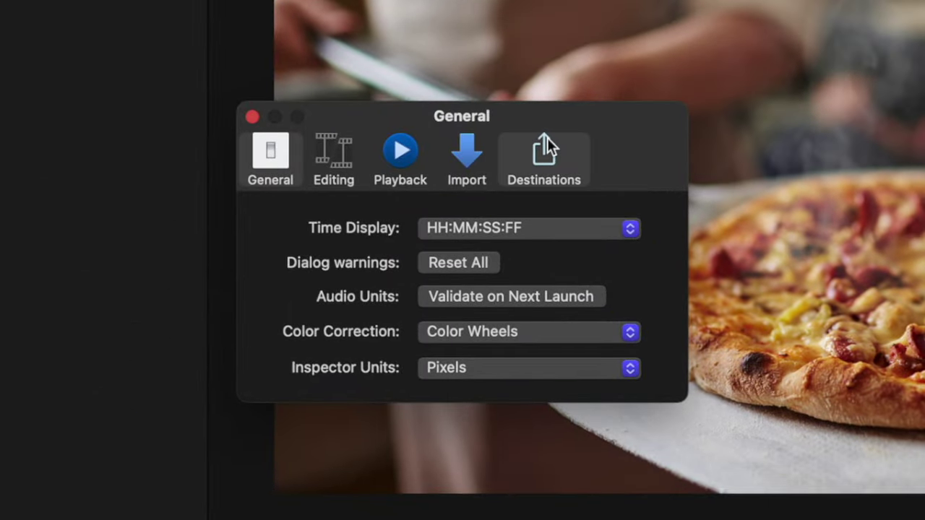
# Step: Add a Compressor Settings share destination using the Motion Graphics > Animated Image (Large) preset, then close Settings
pyautogui.click(547, 137)
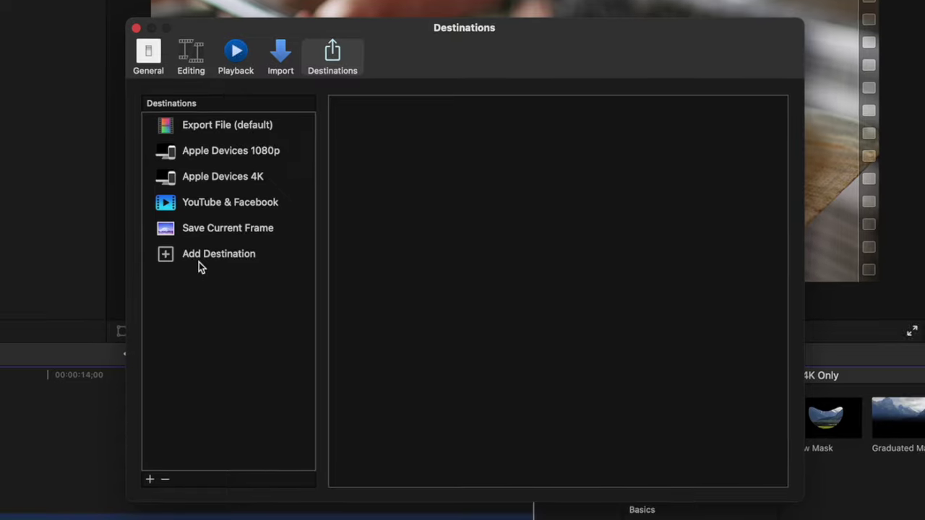
pyautogui.click(199, 262)
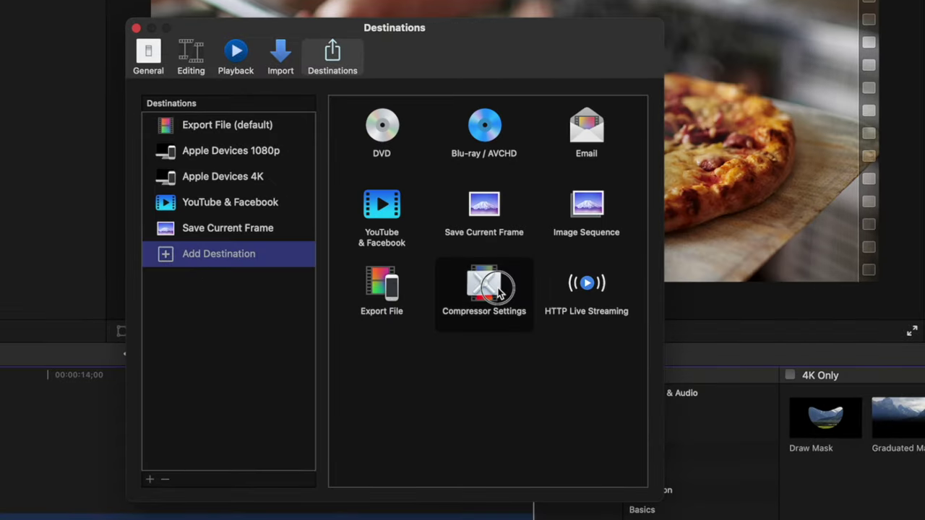
pyautogui.moveTo(499, 290); pyautogui.dragTo(213, 246)
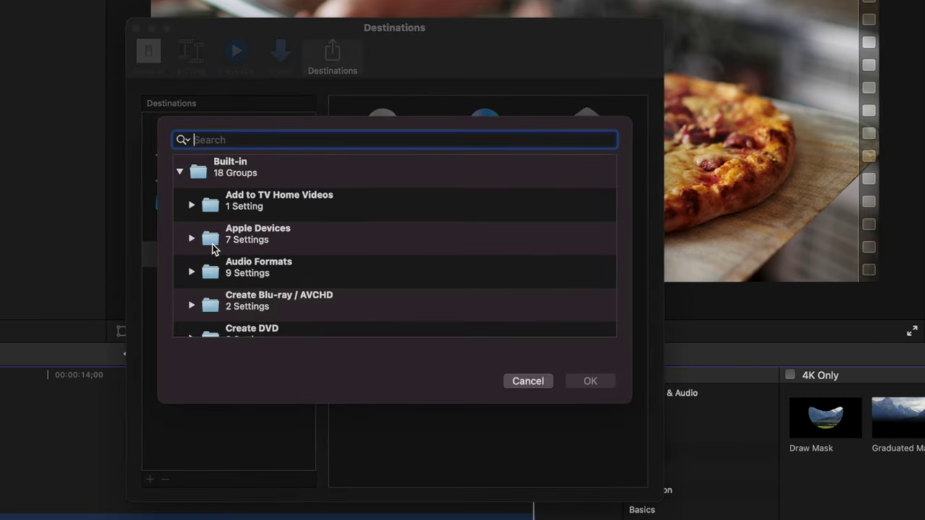
pyautogui.scroll(-1, 585, 202)
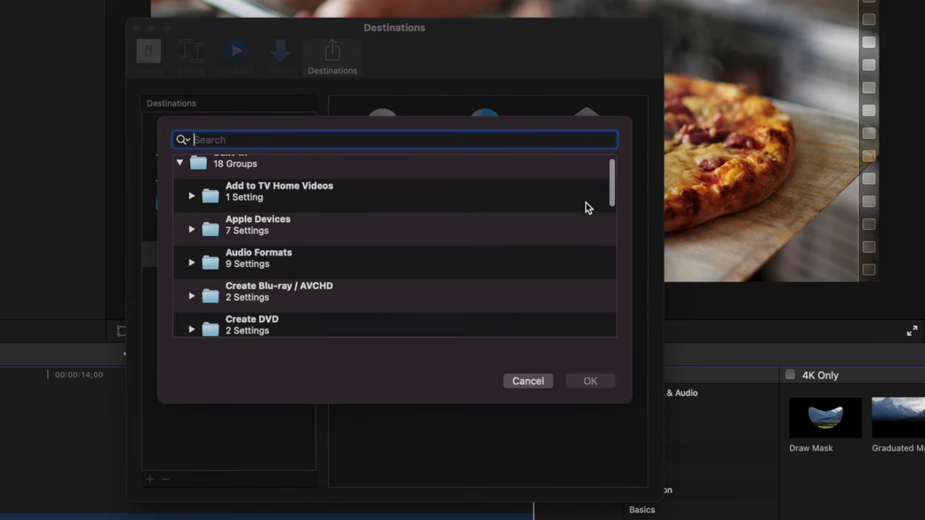
pyautogui.moveTo(614, 190); pyautogui.dragTo(618, 233)
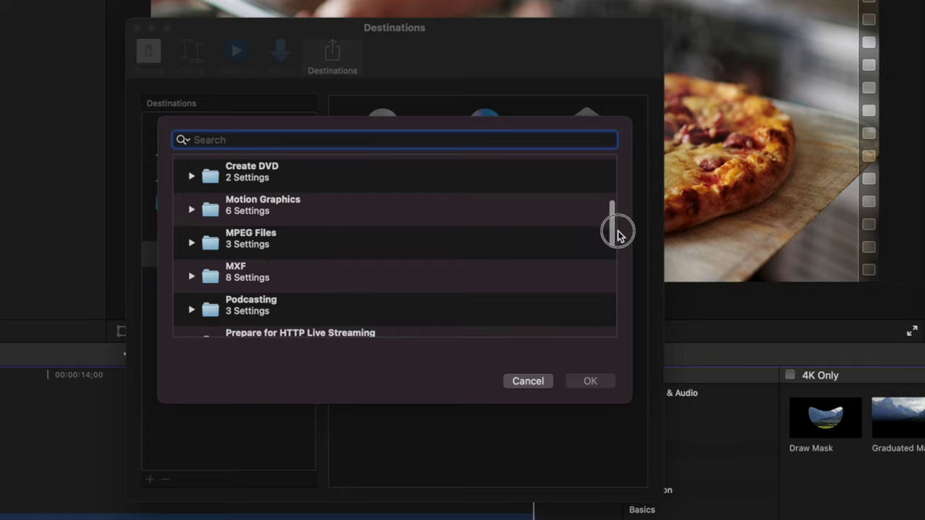
pyautogui.click(192, 210)
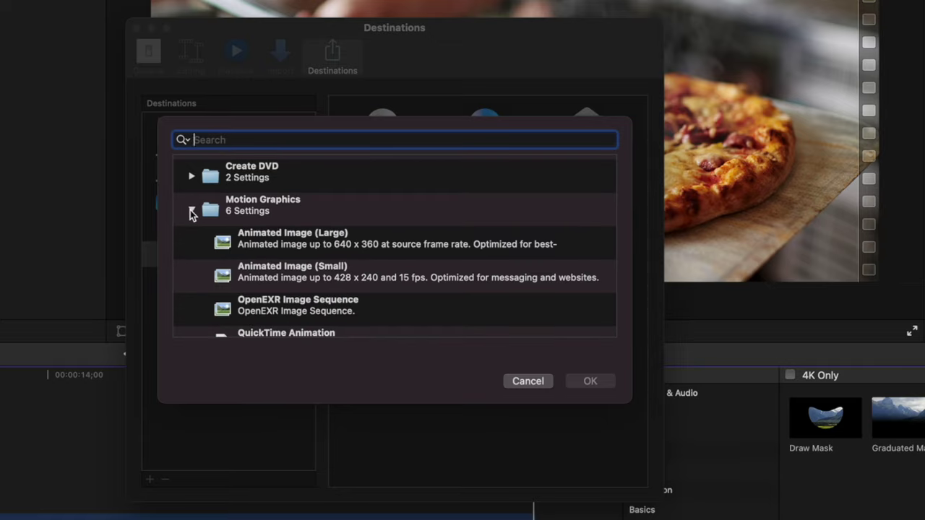
pyautogui.click(303, 244)
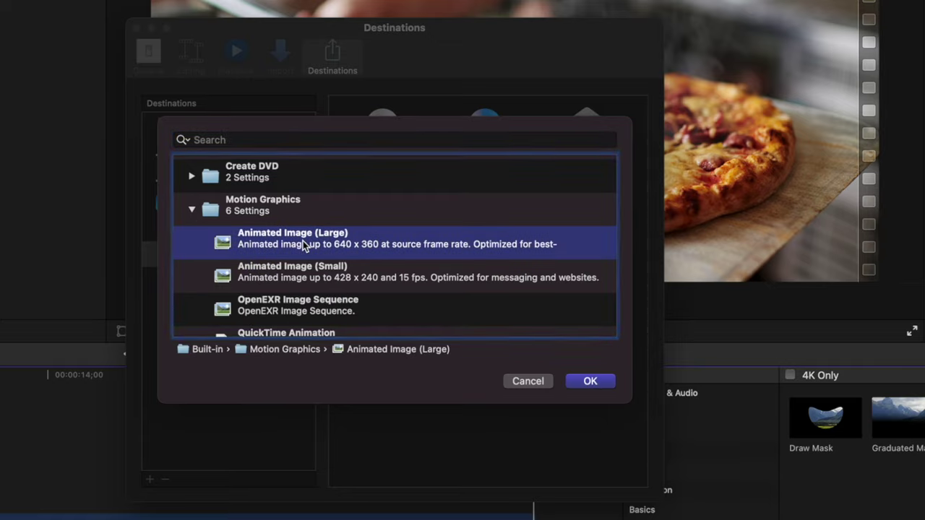
pyautogui.click(571, 385)
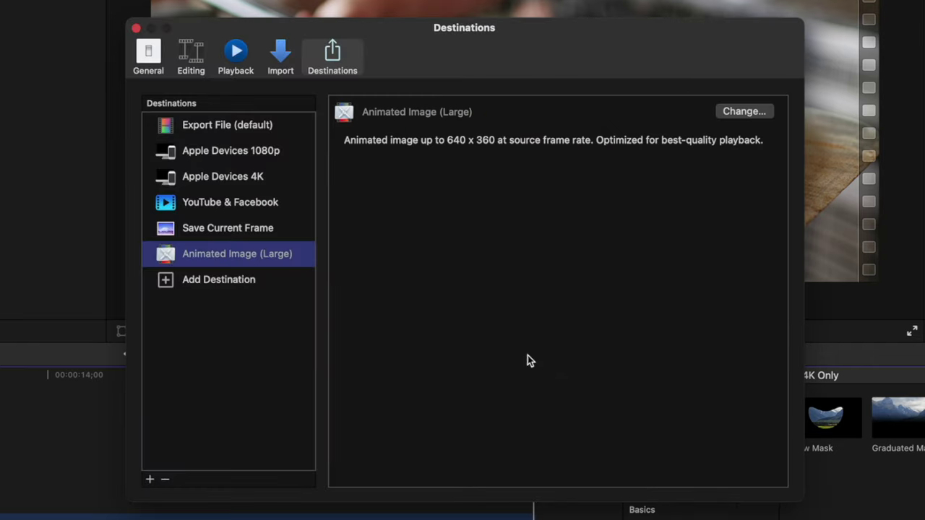
pyautogui.click(137, 29)
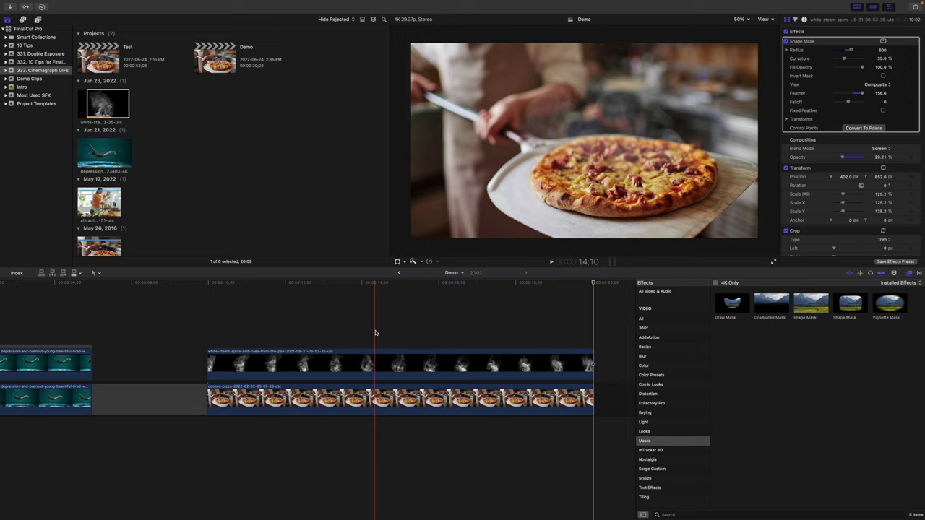
# Step: Use the Range Selection tool to mark the full 10;02 pizza clip in the timeline
pyautogui.press('r')
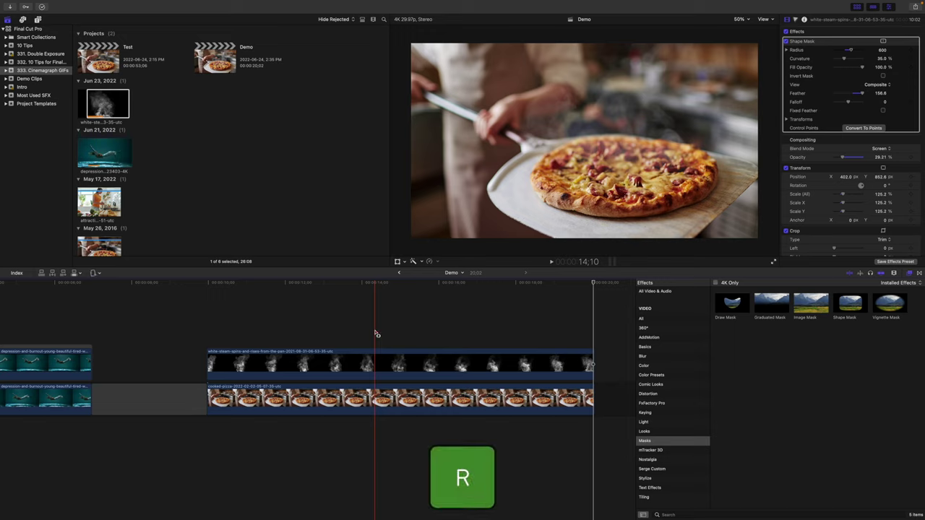
pyautogui.moveTo(208, 398); pyautogui.dragTo(592, 400)
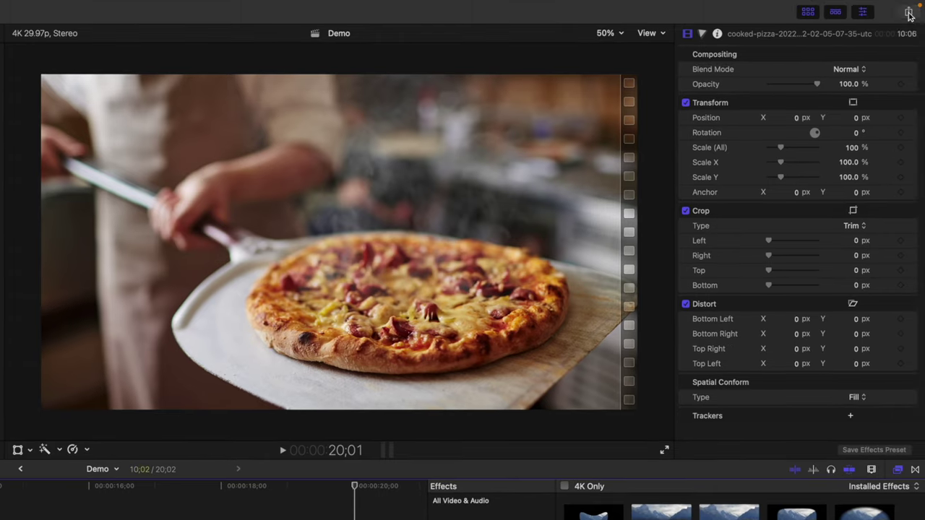
# Step: Share the marked range as Animated Image (Large), saving it as 'Pizza' on the Desktop
pyautogui.click(909, 13)
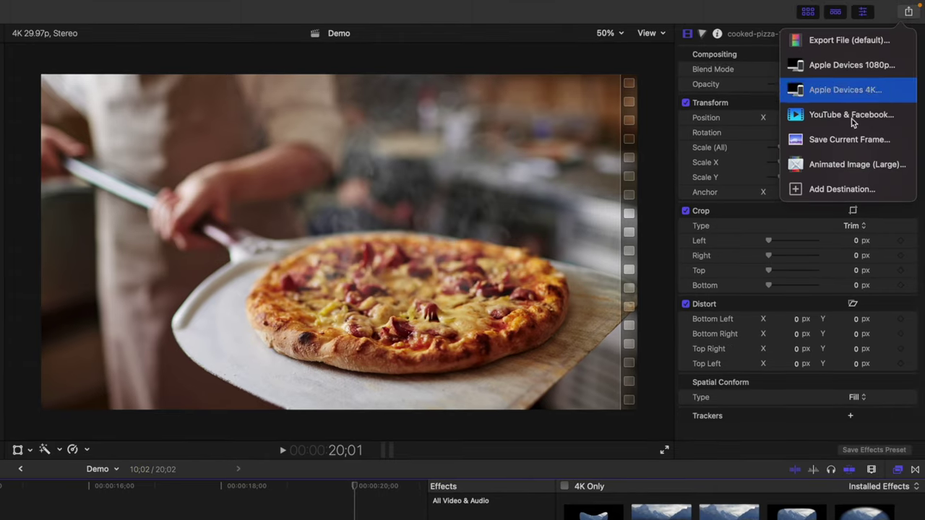
pyautogui.click(824, 164)
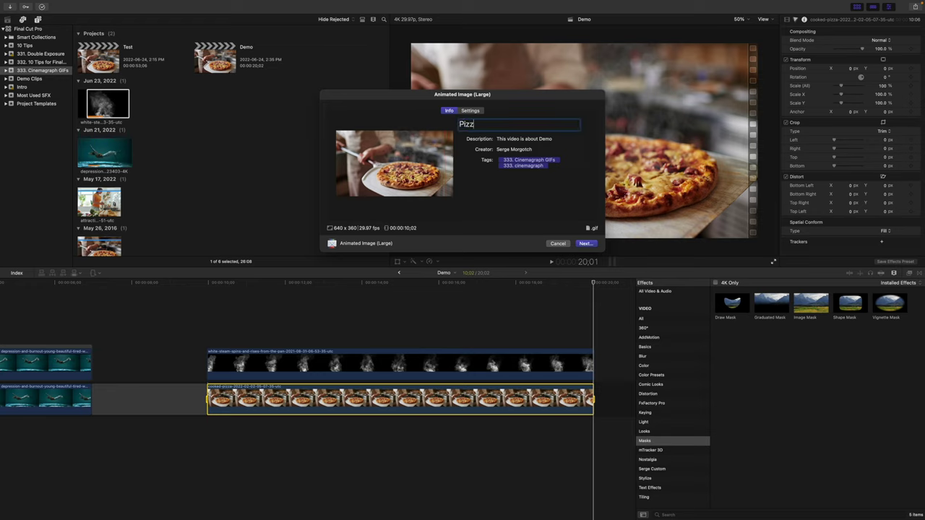
pyautogui.click(584, 243)
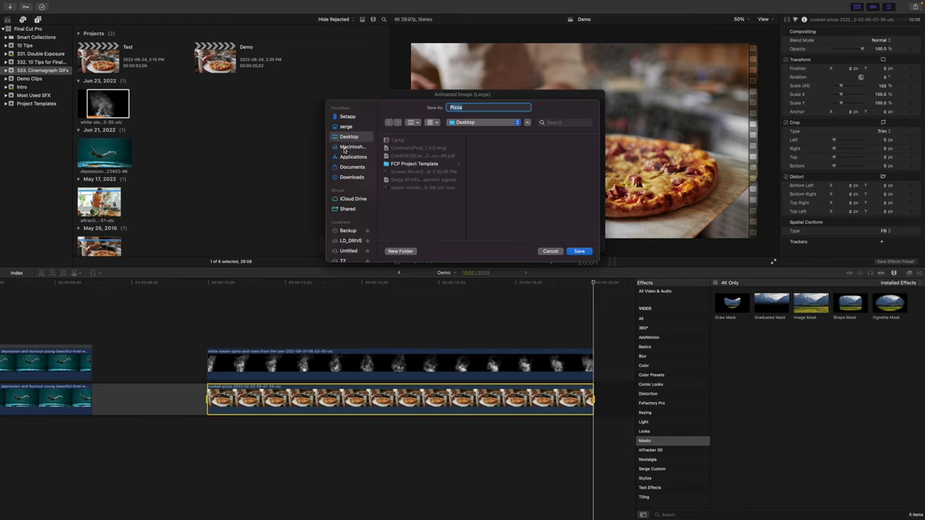
pyautogui.click(589, 252)
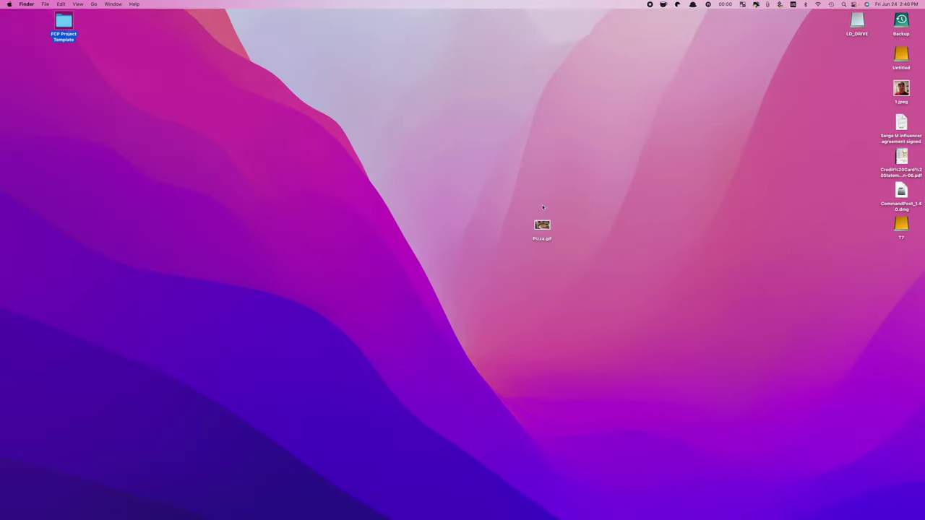
# Step: Preview the exported Pizza.gif on the Desktop in Quick Look to see the steaming pizza
pyautogui.click(541, 225)
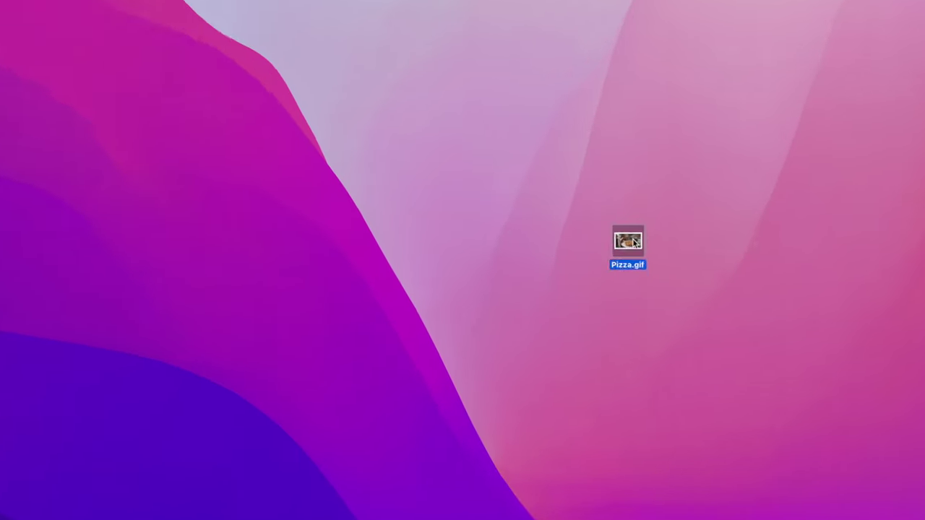
pyautogui.press('space')
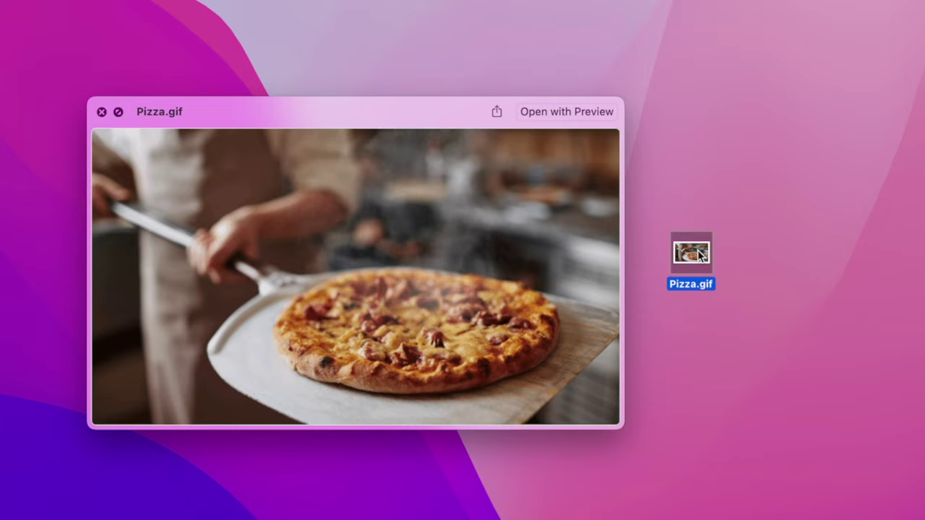